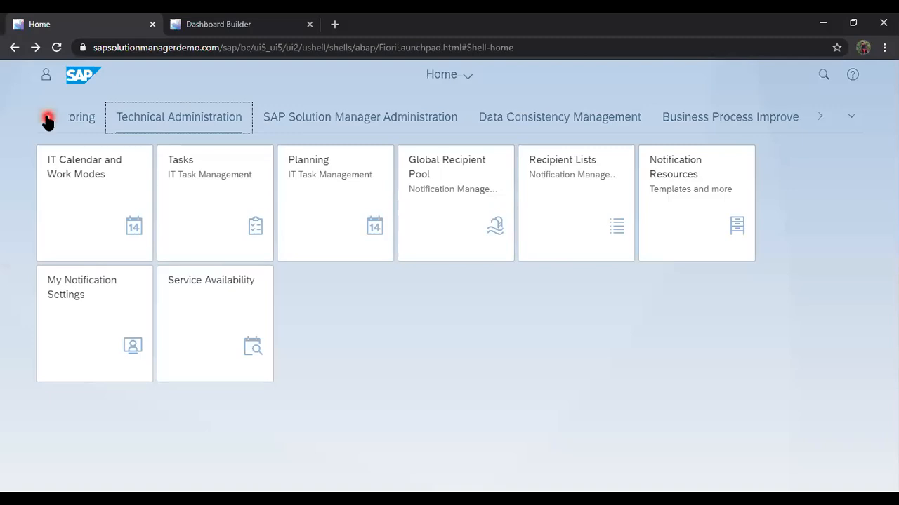
Locate the Dashboard Builder Configuration tile in the My Home and Business Process Monitoring groups.
left_click(853, 117)
left_click(751, 138)
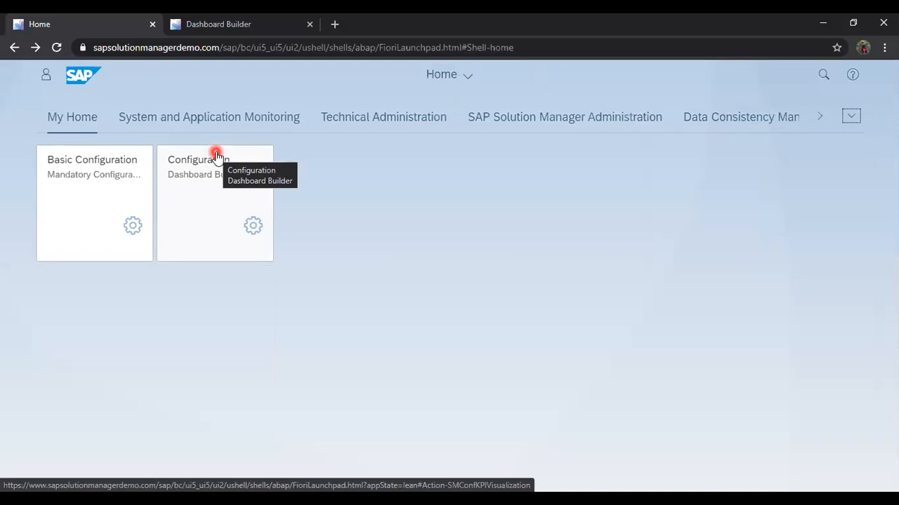
left_click(850, 116)
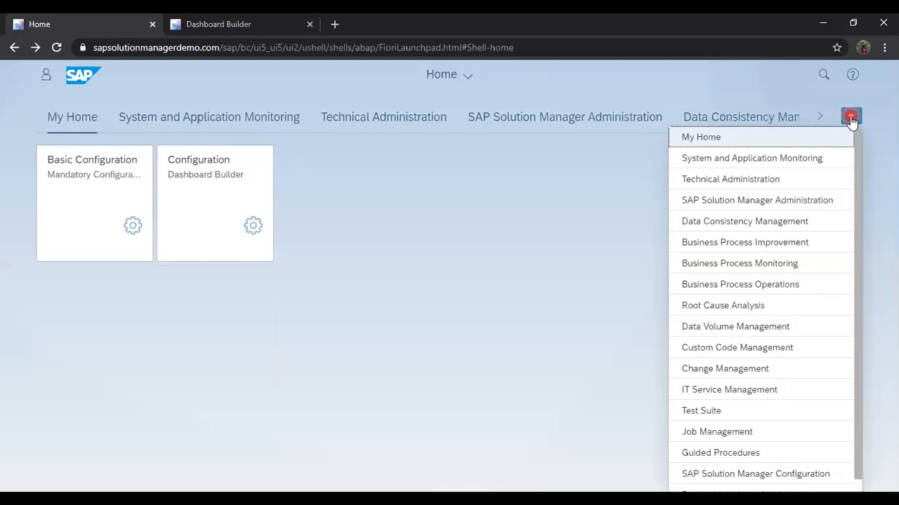
left_click(785, 264)
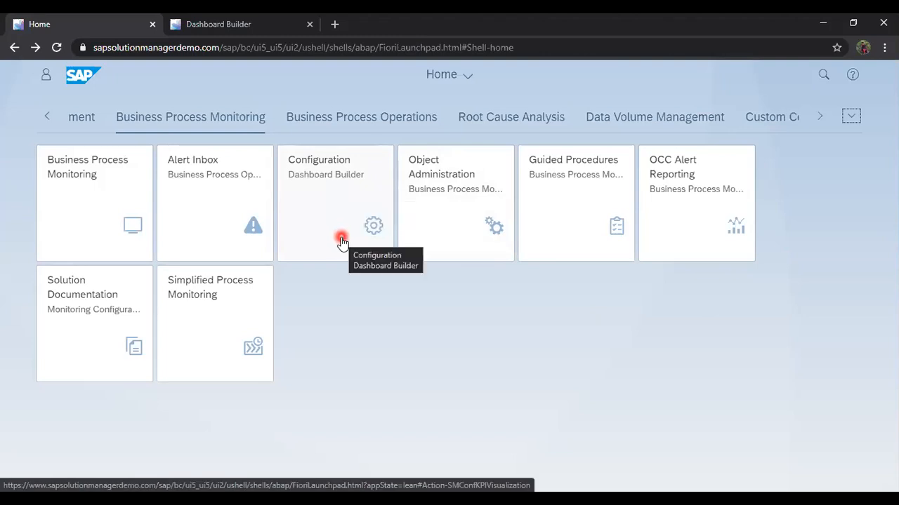
Switch to the already open Dashboard Builder page and display it full screen.
left_click(245, 28)
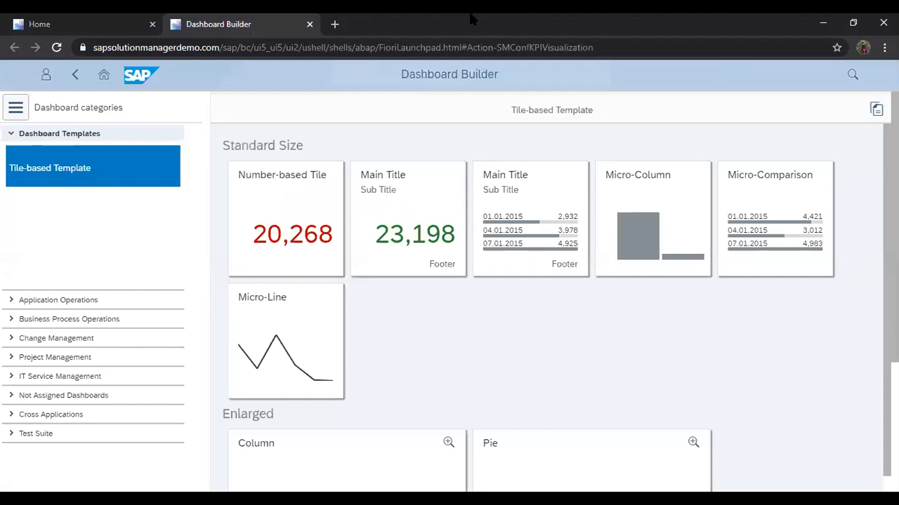
key("F11")
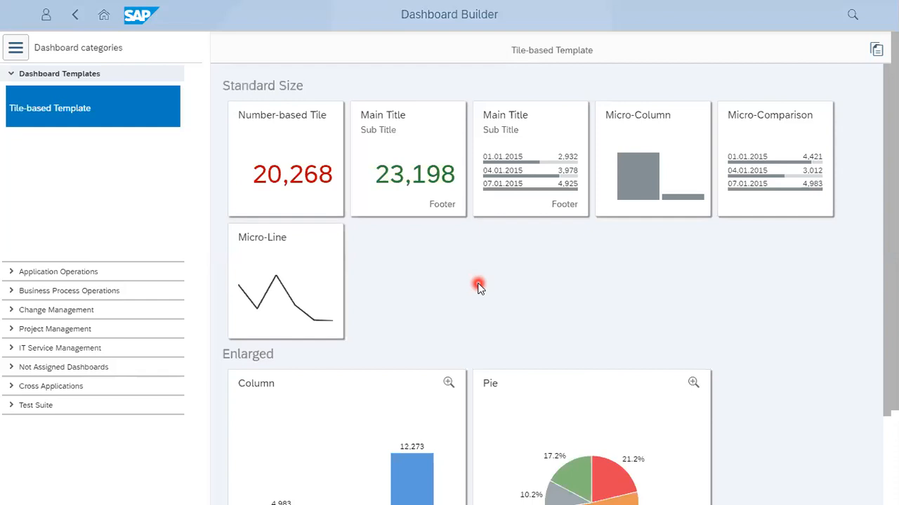
left_click_drag(888, 84, 868, 68)
Collapse the Dashboard Templates category and look through the dashboards under Application Operations.
left_click(7, 75)
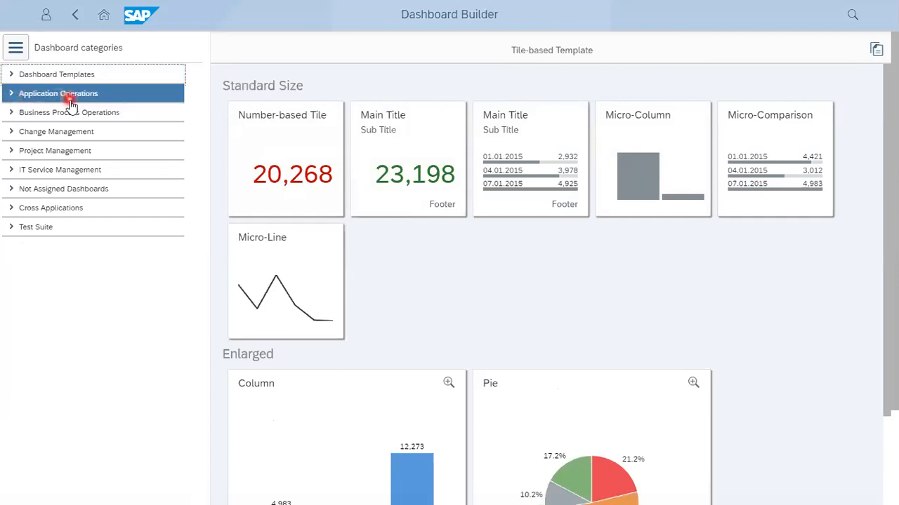
left_click(8, 97)
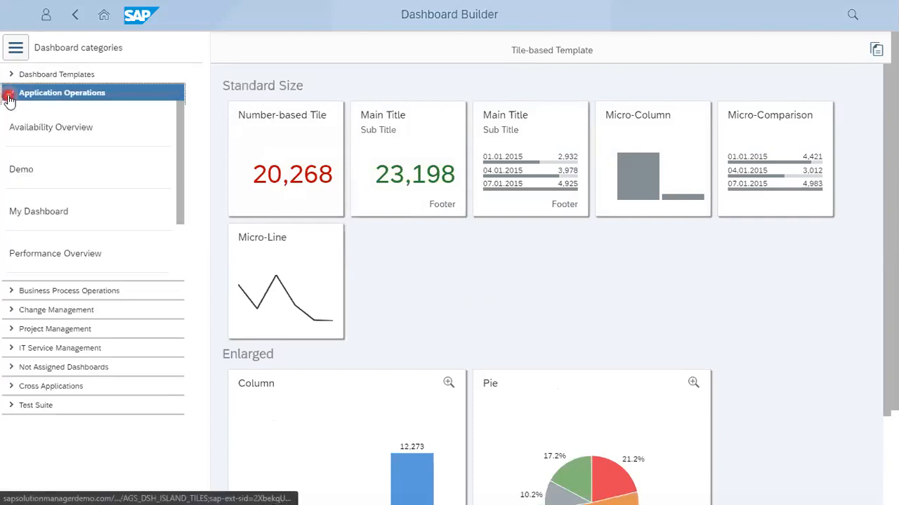
left_click(9, 97)
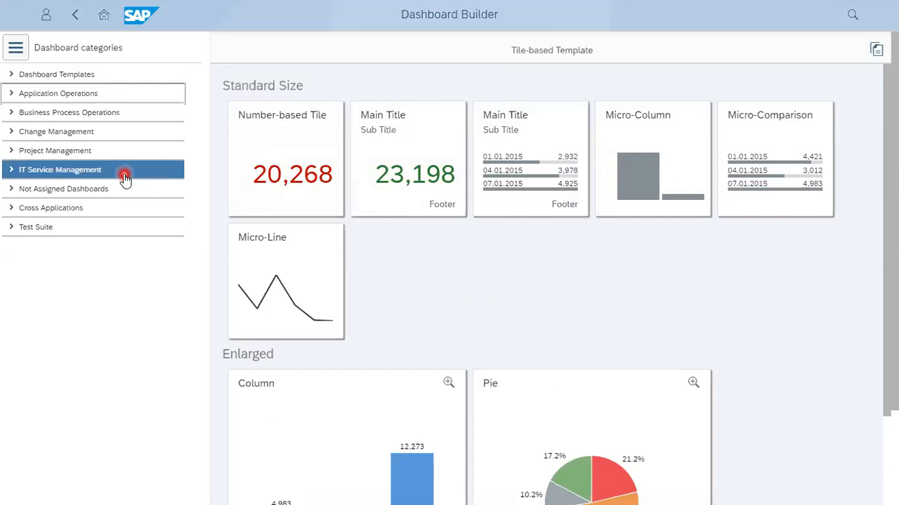
Open the Alert Analysis dashboard from the Business Process Operations category.
left_click(11, 114)
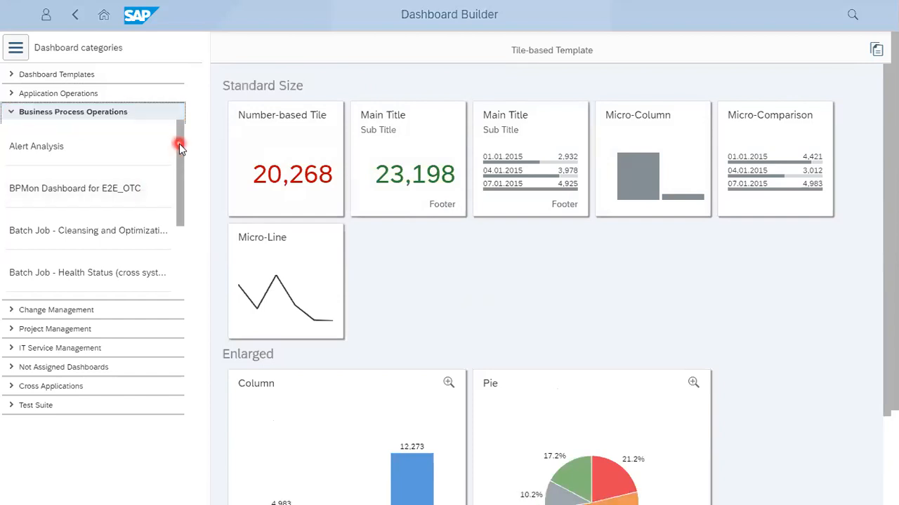
mouse_move(181, 149)
left_mouse_down()
mouse_move(184, 225)
mouse_move(188, 137)
left_mouse_up()
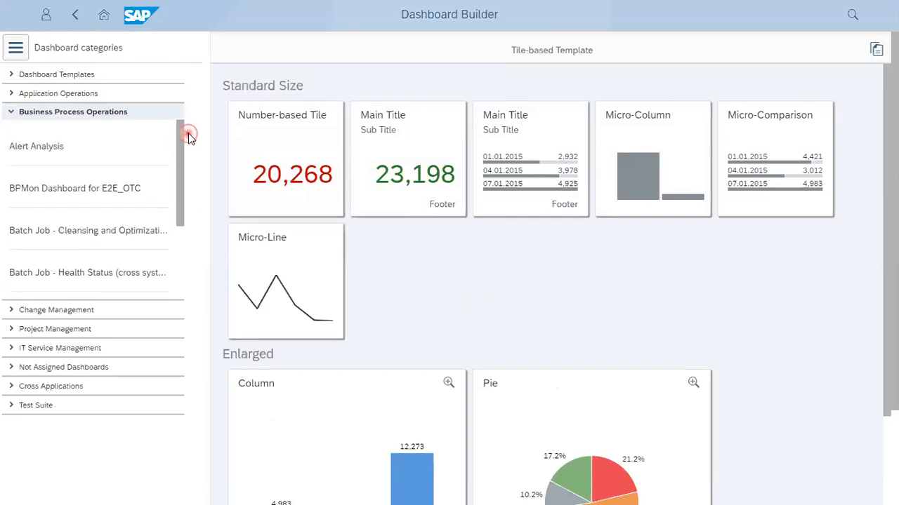
left_click(77, 153)
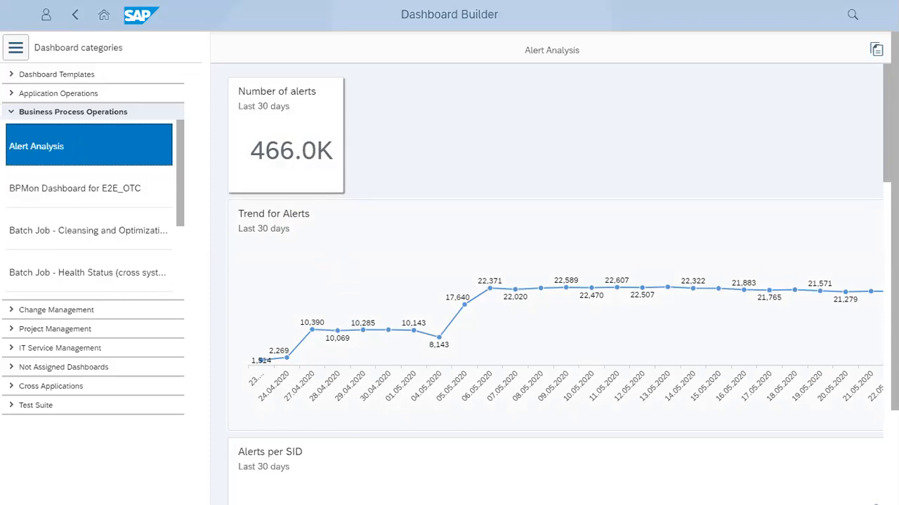
Hide the dashboard categories to show the Alerts per SID chart at full width.
left_click_drag(887, 161, 888, 248)
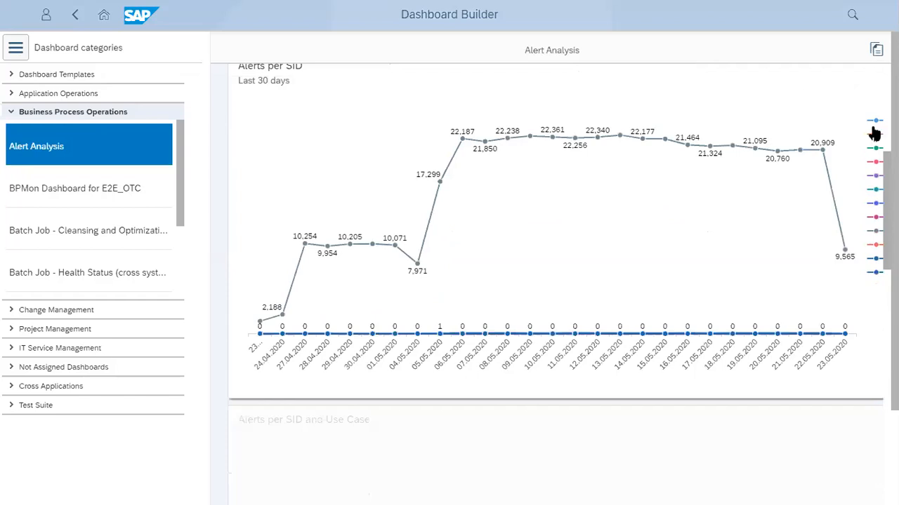
left_click(875, 50)
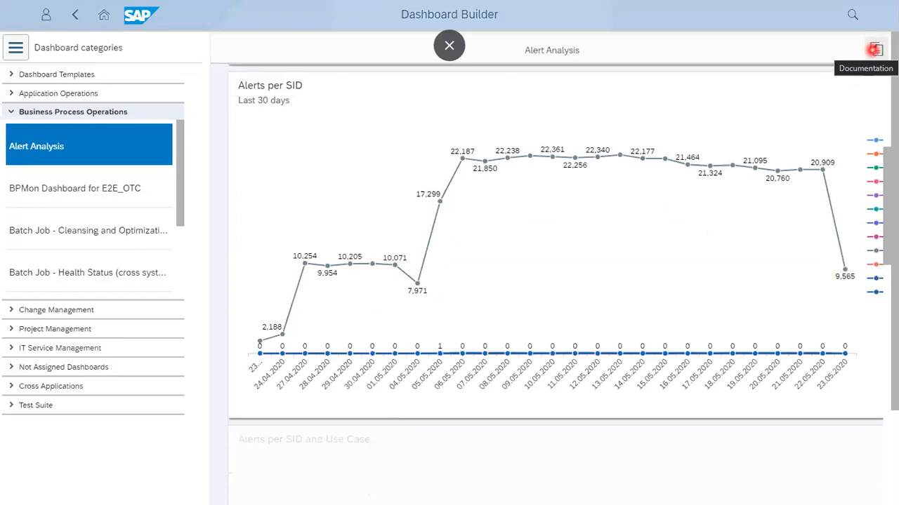
scroll(872, 49, "down", 1)
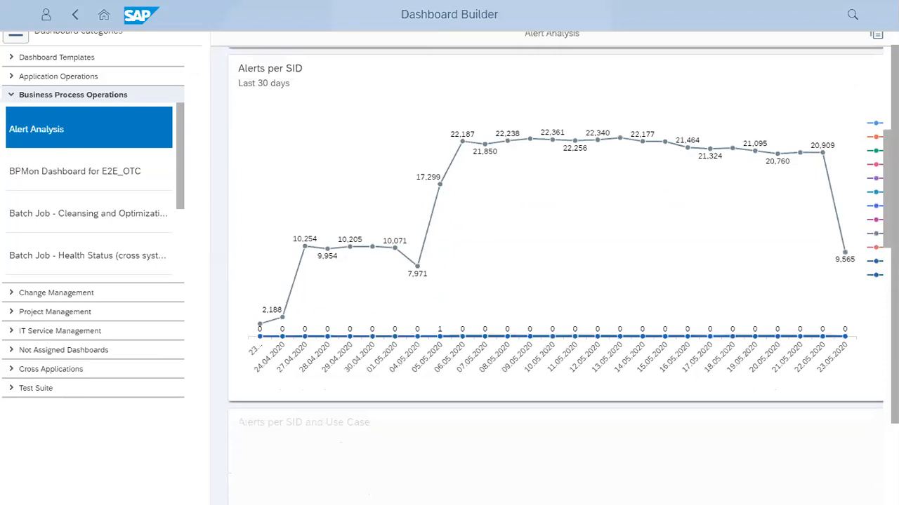
scroll(863, 328, "down", 1)
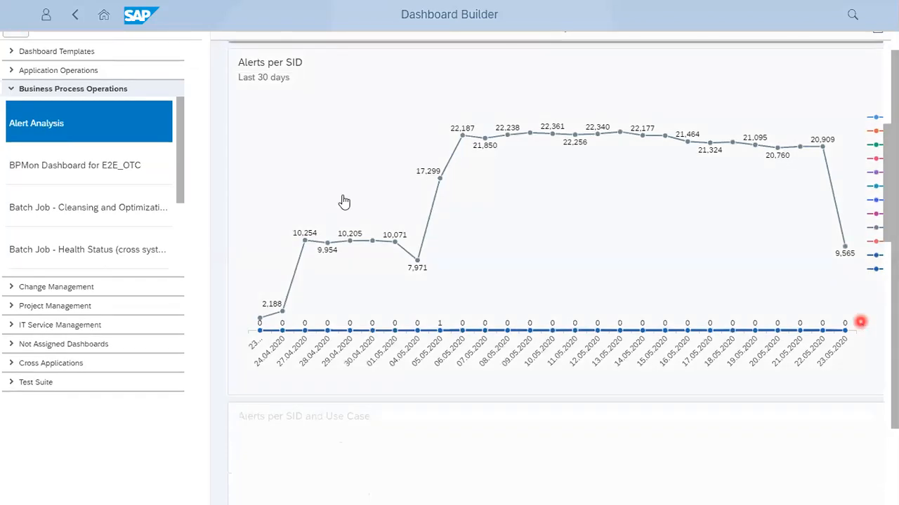
left_click(12, 35)
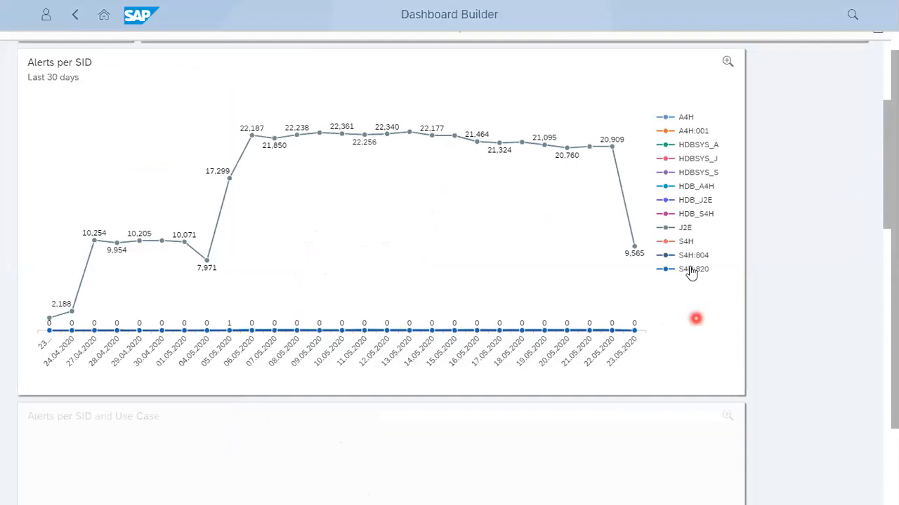
Examine the Trend for Alerts and Alerts per SID charts, highlighting the J2E series.
scroll(702, 265, "up", 3)
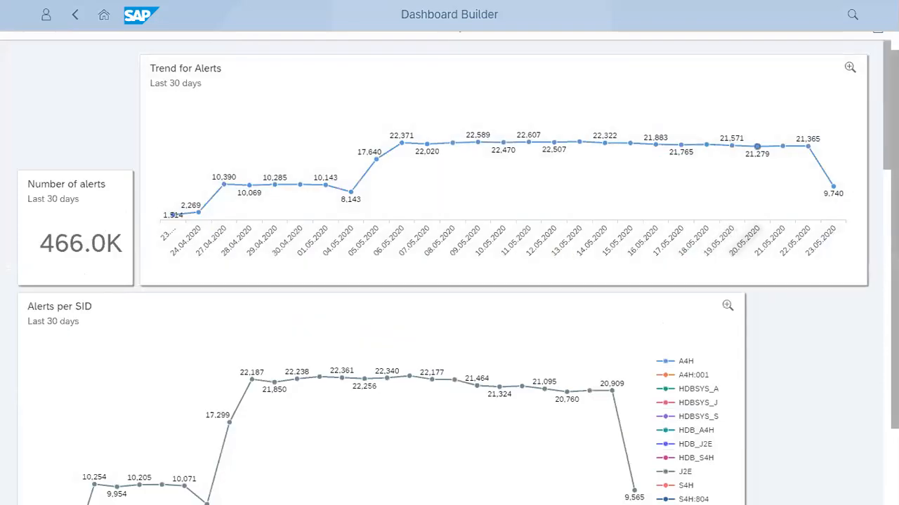
mouse_move(890, 103)
left_mouse_down()
mouse_move(883, 75)
mouse_move(872, 112)
left_mouse_up()
scroll(871, 161, "down", 3)
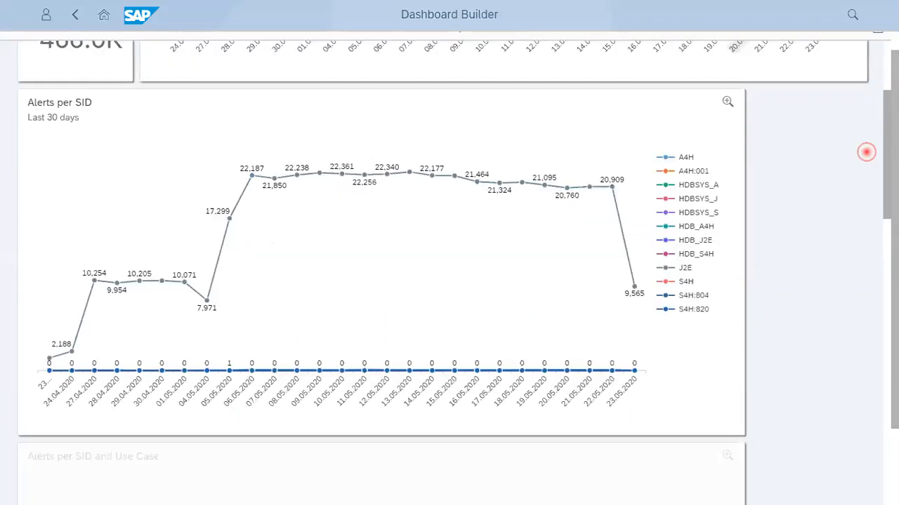
scroll(871, 158, "down", 1)
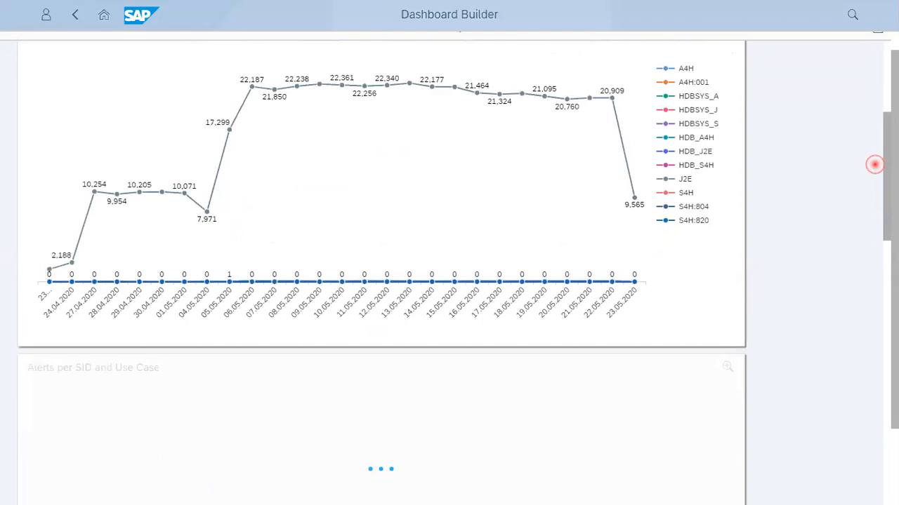
left_click(679, 184)
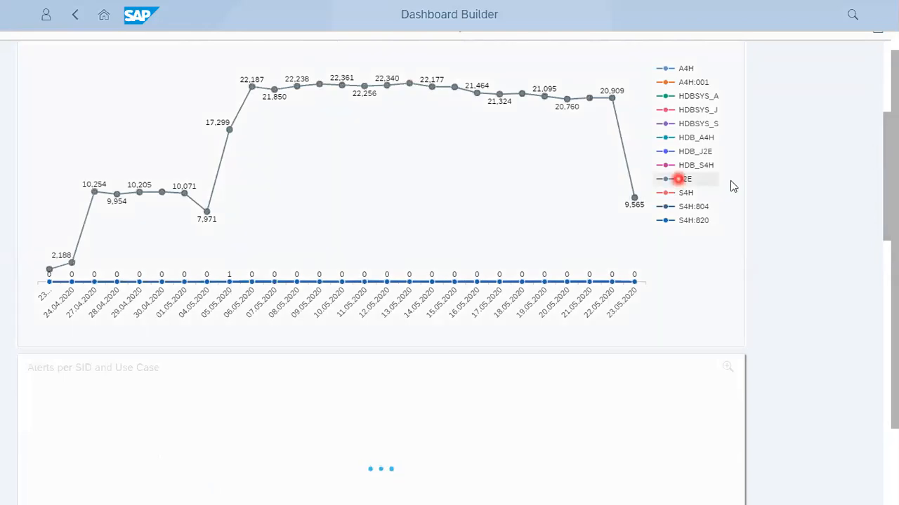
left_click(711, 197)
left_click(840, 63)
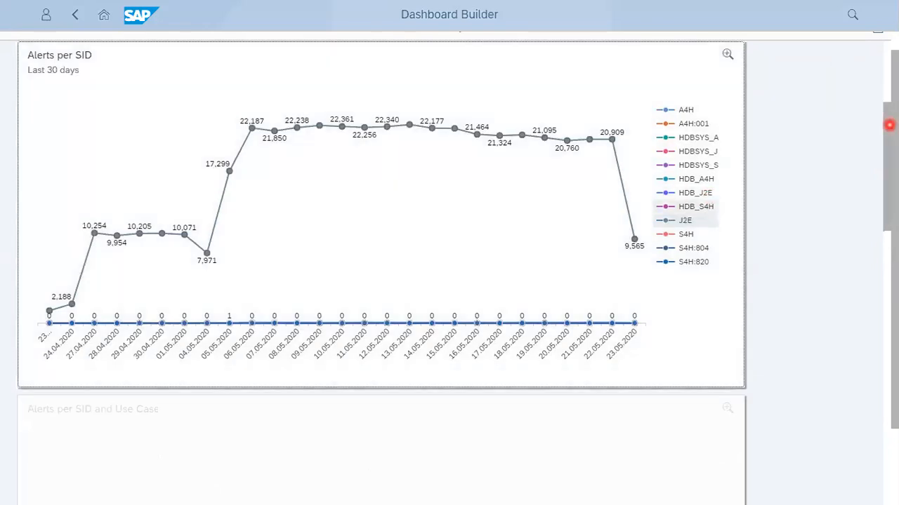
Look through the remaining Alert Analysis charts as far as Manual Notification Creation and return to the first chart.
left_click_drag(889, 125, 872, 302)
left_click_drag(870, 336, 851, 429)
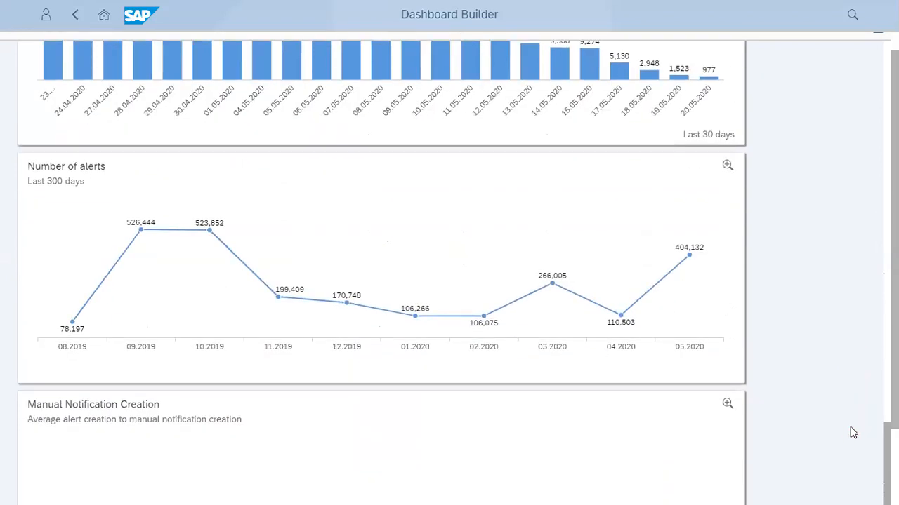
left_click_drag(850, 476, 873, 26)
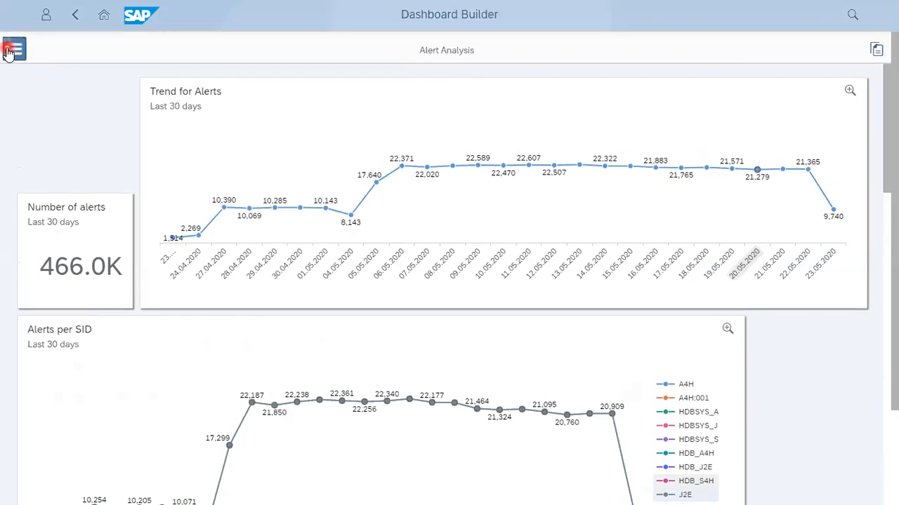
Show the dashboard categories again and open the BPMon Dashboard for E2E_OTC.
left_click(14, 48)
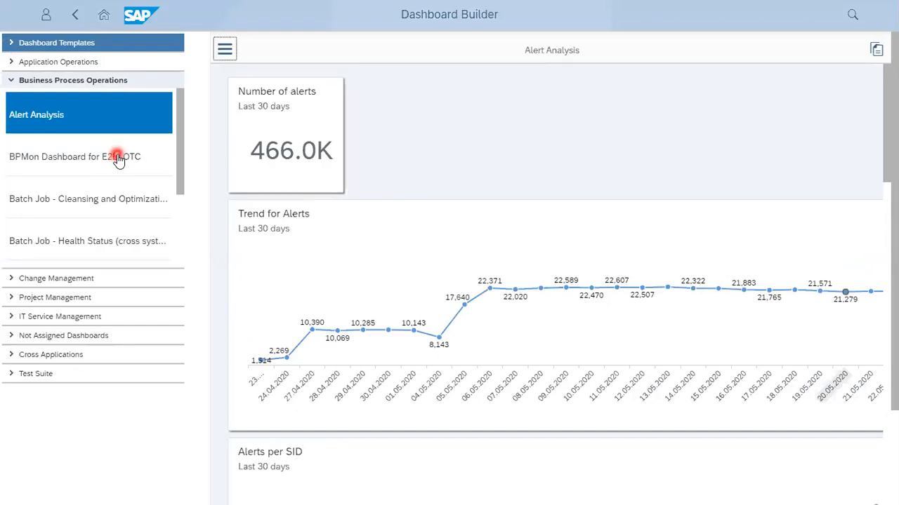
left_click(48, 160)
left_click(59, 191)
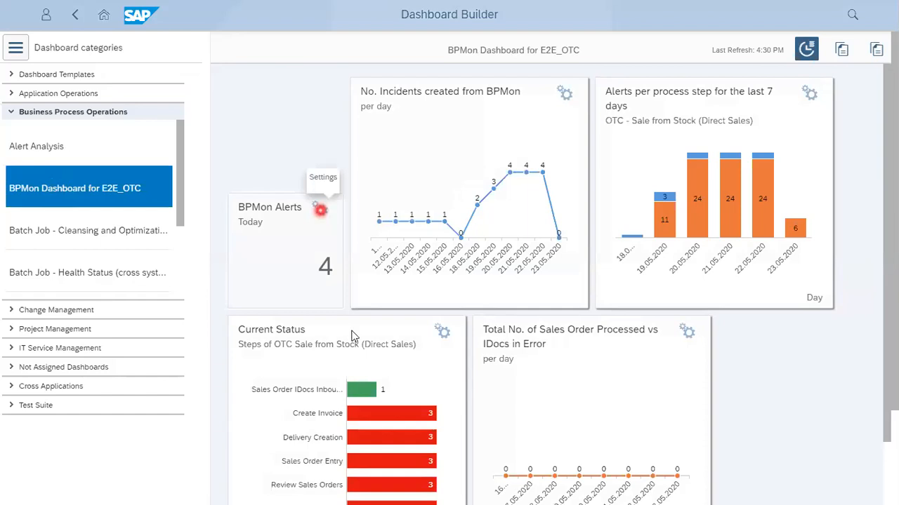
Open the settings of the Current Status KPI on the BPMon dashboard.
left_click(306, 383)
left_click(443, 336)
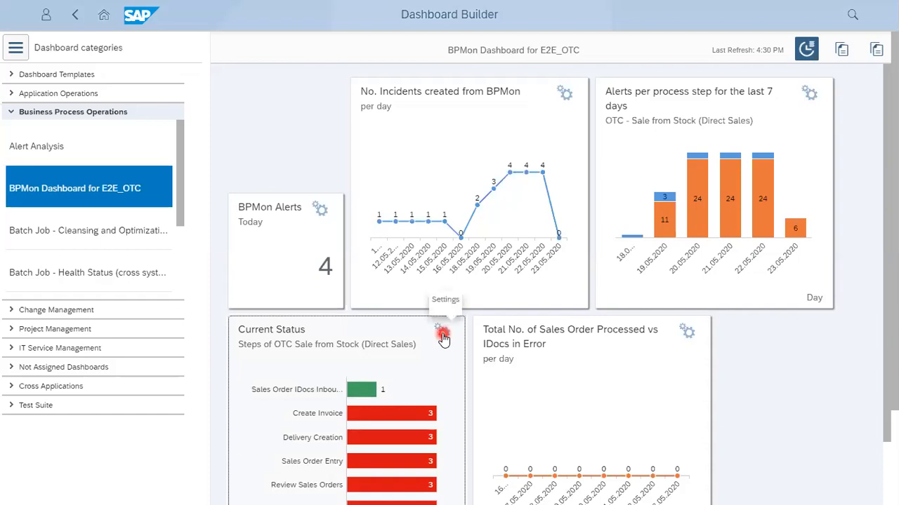
left_click(443, 338)
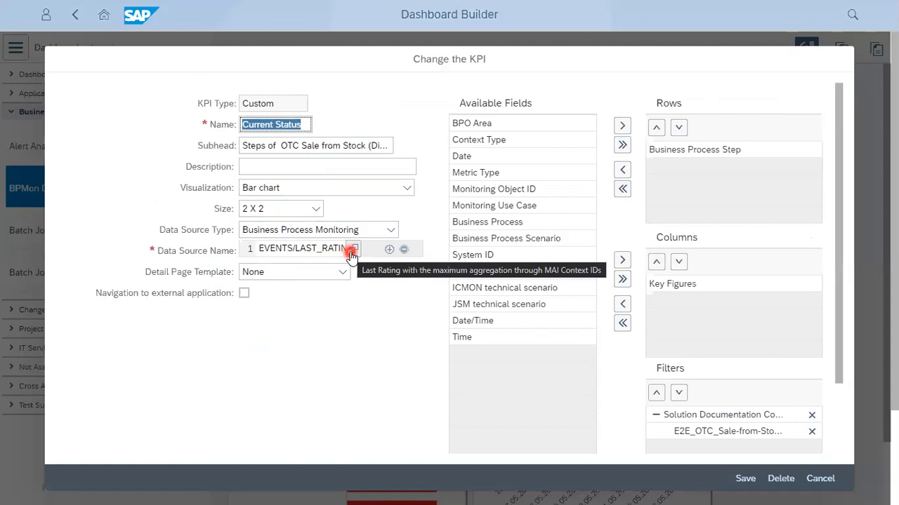
Examine the Current Status KPI's available fields, rows, columns, filters and thresholds, and save the KPI.
left_click(487, 322)
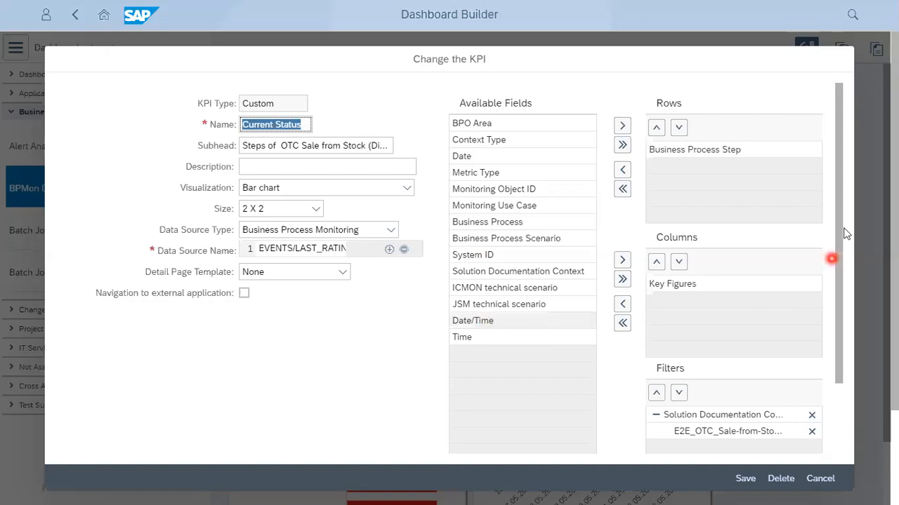
left_click_drag(840, 230, 825, 397)
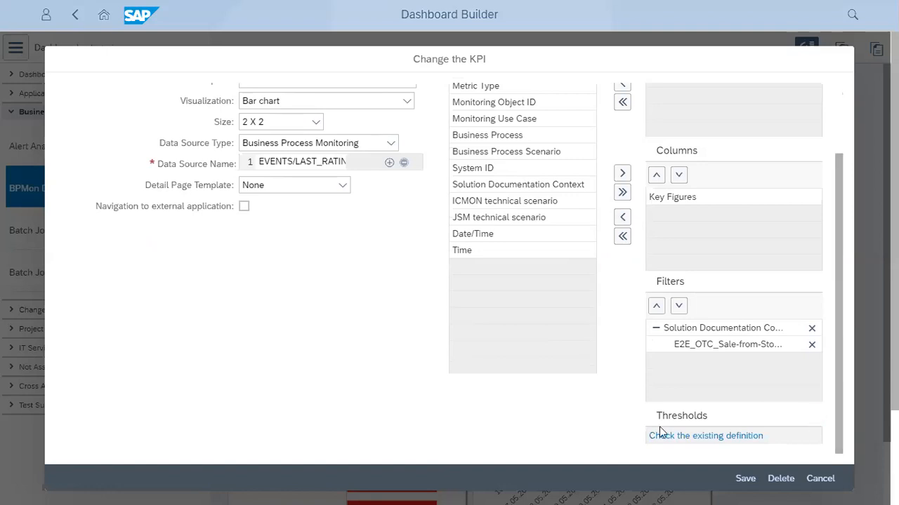
left_click(764, 406)
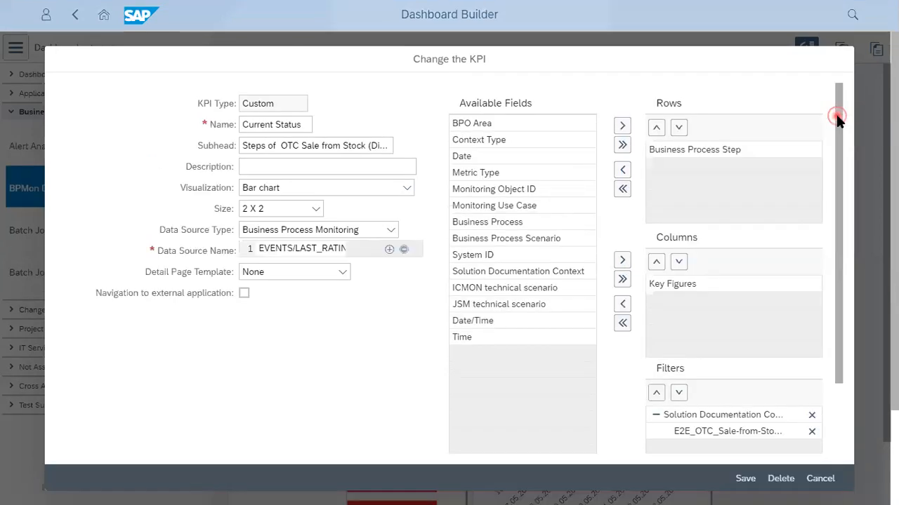
mouse_move(838, 118)
left_mouse_down()
mouse_move(843, 176)
mouse_move(840, 132)
left_mouse_up()
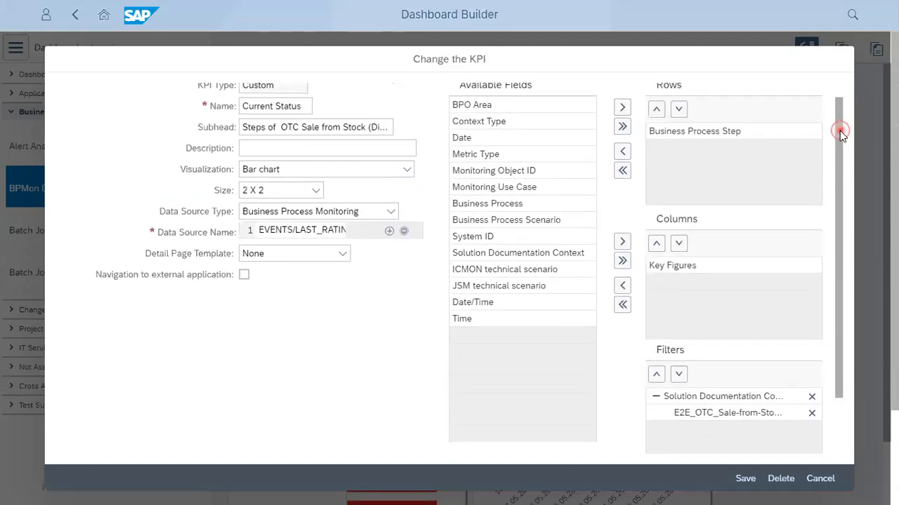
left_click(744, 480)
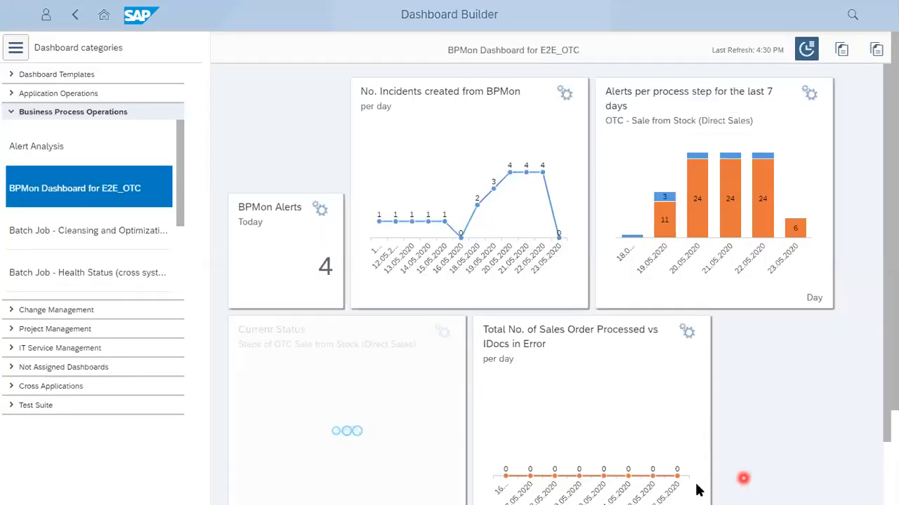
Look over the tiles of the BPMon dashboard and collapse the Business Process Operations category.
scroll(698, 490, "down", 3)
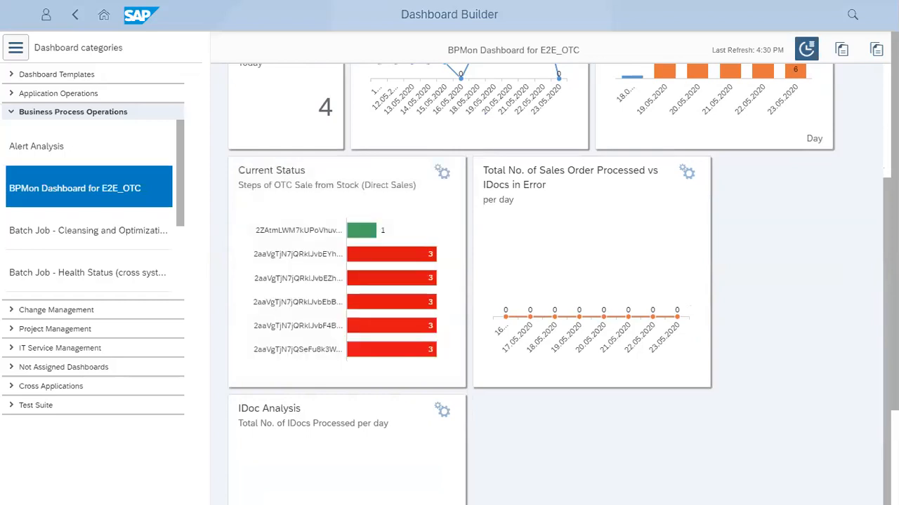
scroll(882, 125, "up", 3)
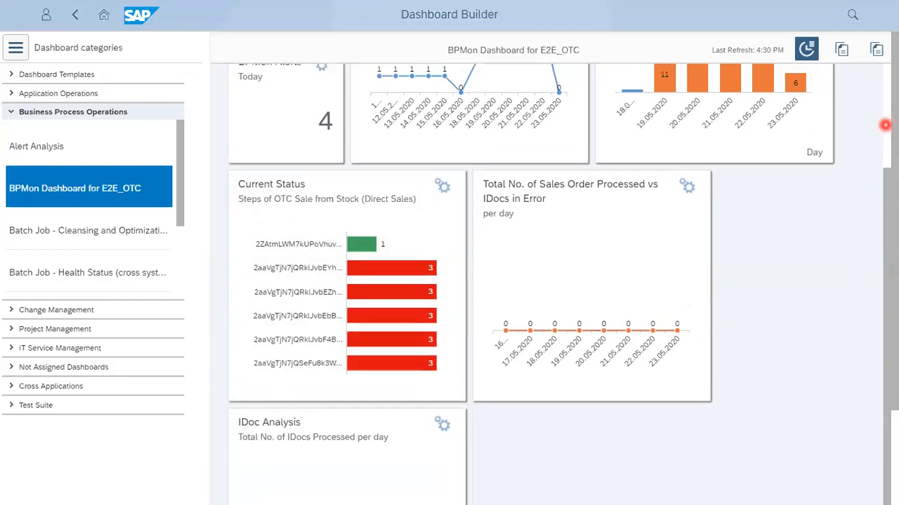
left_click(11, 114)
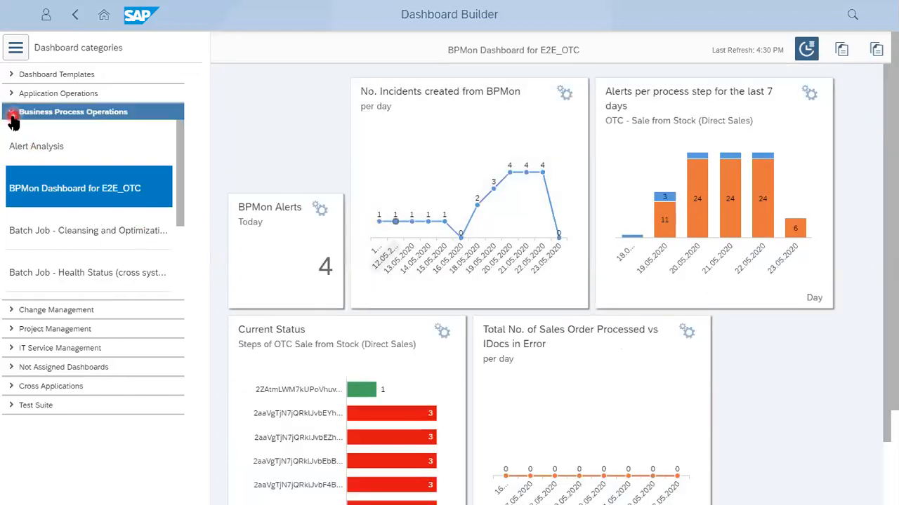
Expand the Application Operations category and open its Availability Overview dashboard.
left_click(10, 94)
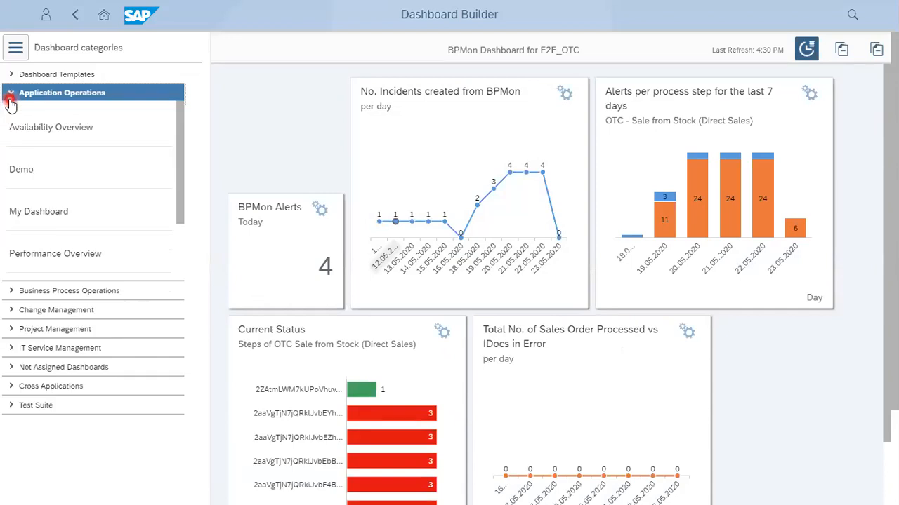
left_click(105, 131)
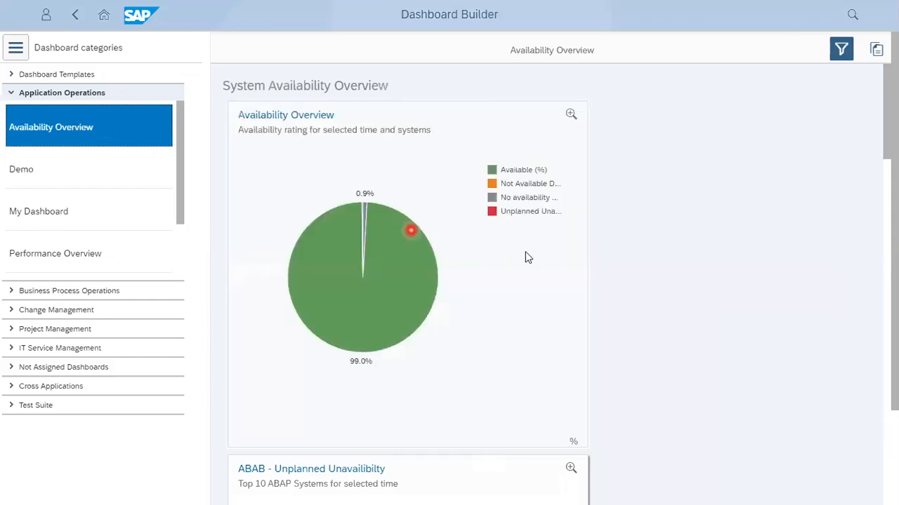
Examine the legend categories of the Availability Overview pie chart, including Available (%) and Unplanned Unavailable (%), and return from the chart's detail view.
left_click(532, 172)
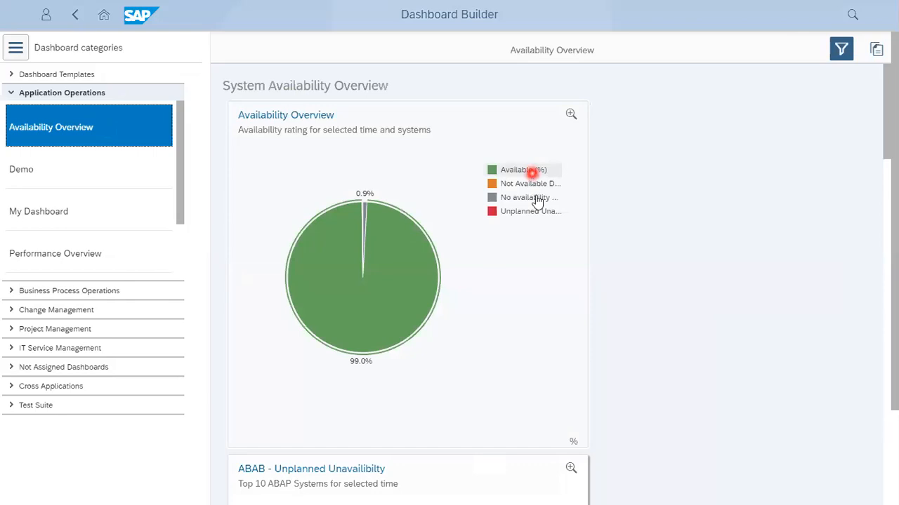
left_click(530, 185)
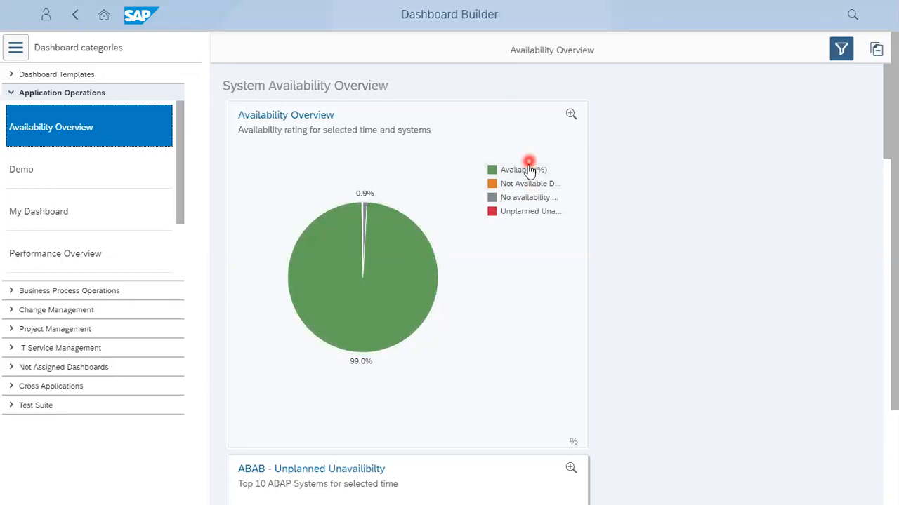
left_click(526, 211)
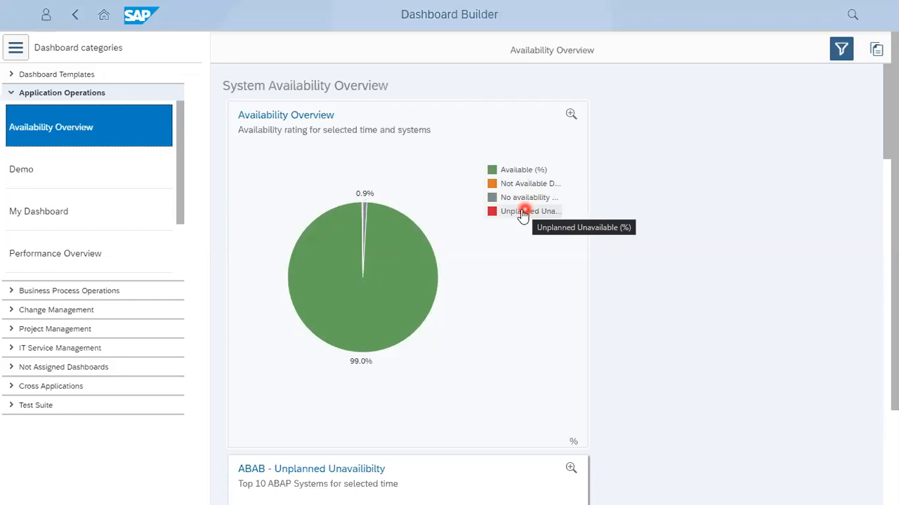
left_click(522, 212)
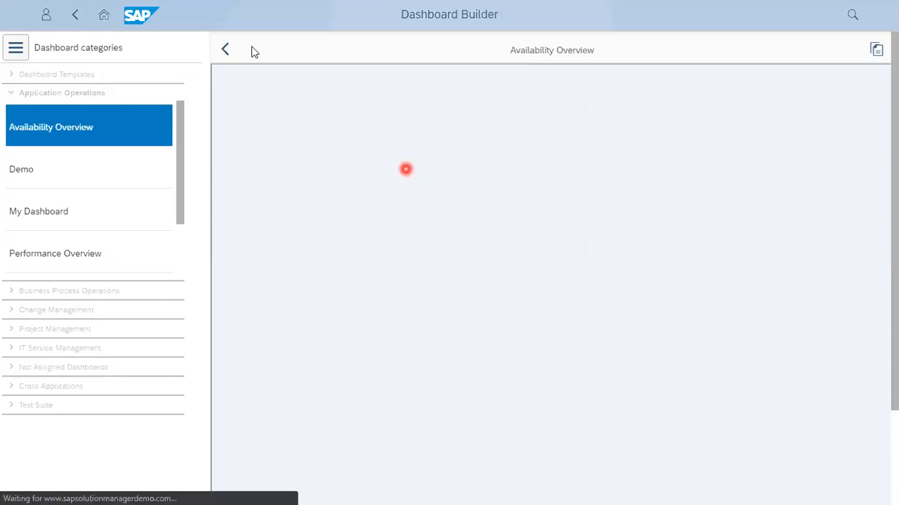
left_click(224, 52)
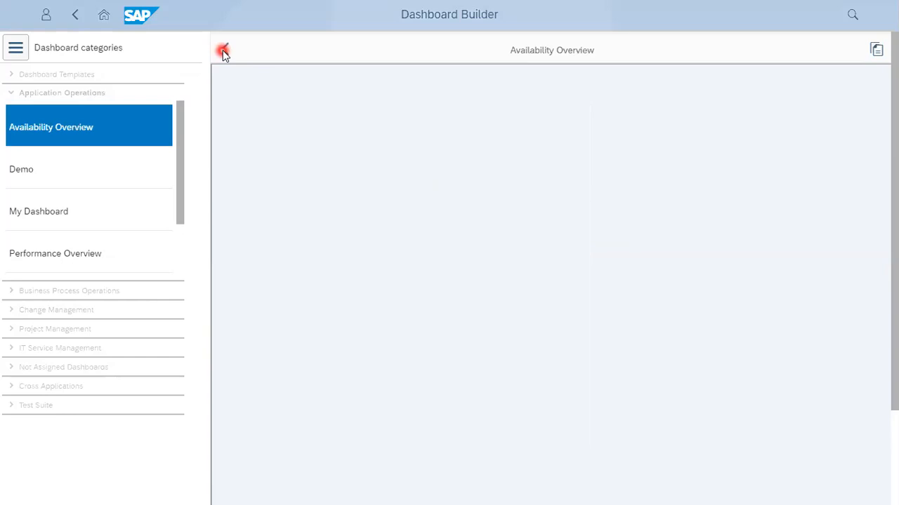